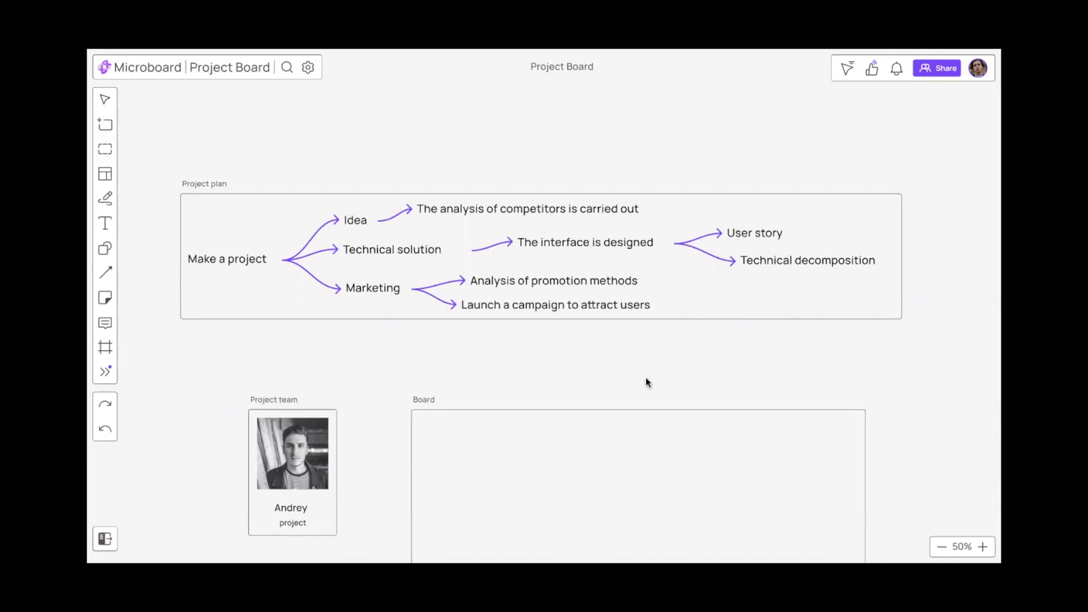
# Paste two competitor screenshots one above the other in the empty area beside the Project plan board
pyautogui.moveTo(645, 377); pyautogui.dragTo(474, 382)
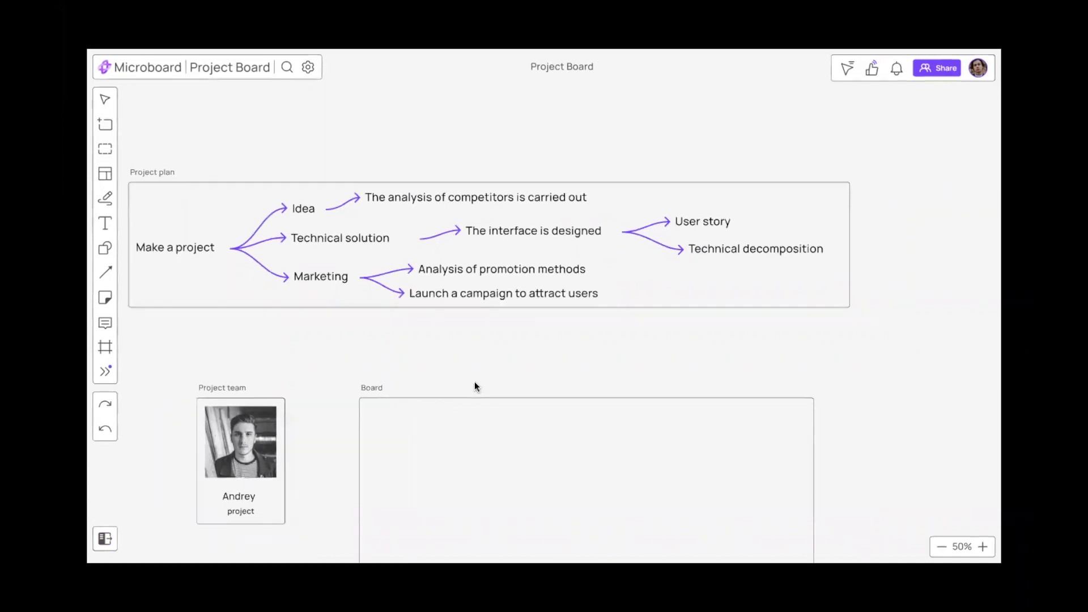
pyautogui.rightClick(714, 246)
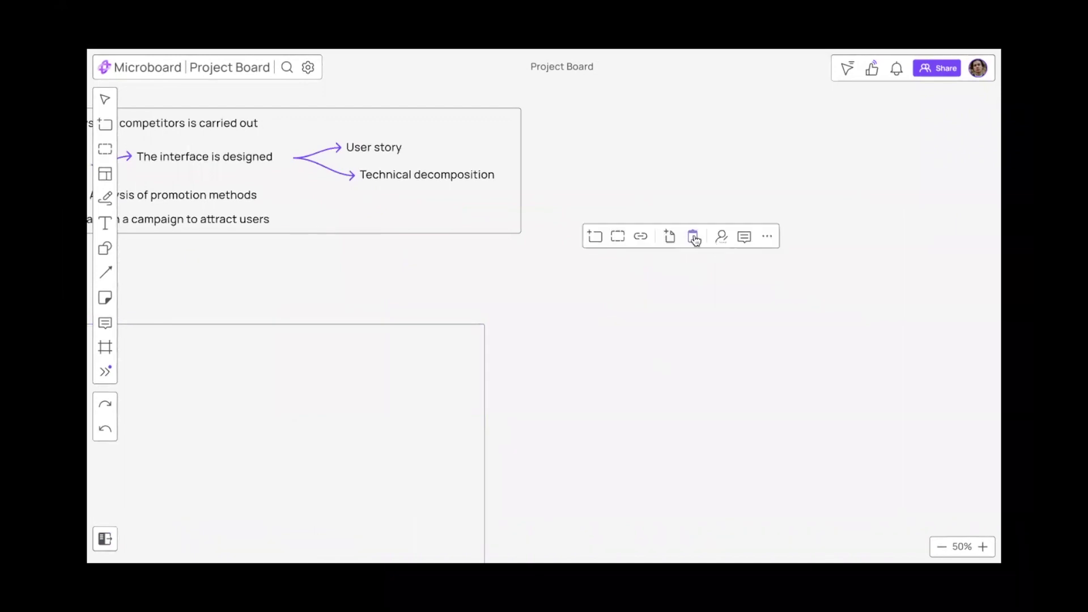
pyautogui.click(693, 240)
pyautogui.rightClick(704, 281)
pyautogui.click(783, 318)
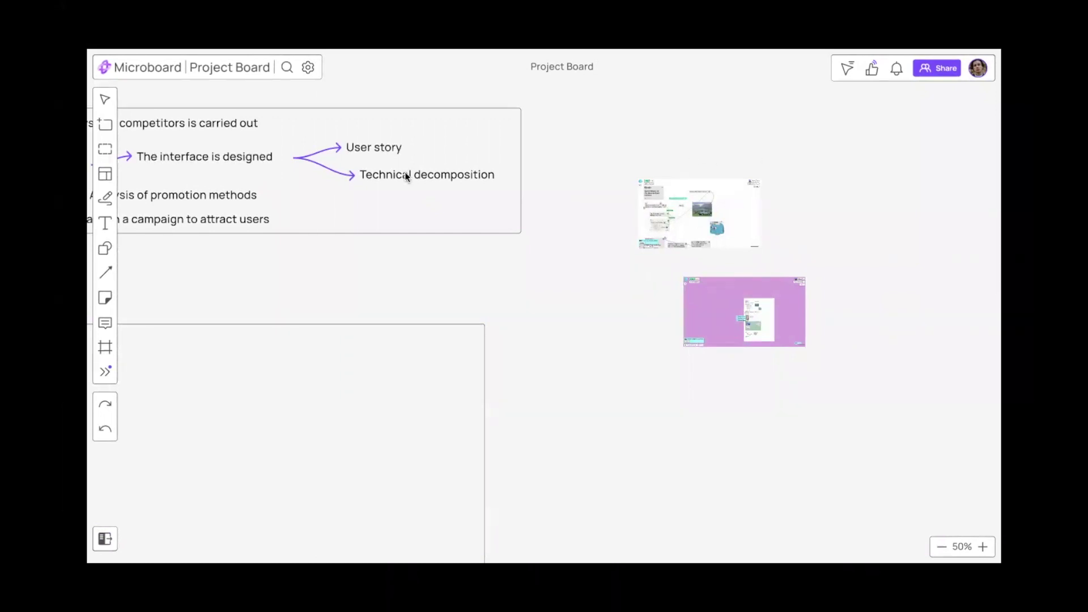
# Add the caption Knopio above the two screenshots, move the lower one closer, and left-align the caption with both images
pyautogui.click(106, 233)
pyautogui.moveTo(702, 149); pyautogui.dragTo(705, 168)
pyautogui.moveTo(749, 328); pyautogui.dragTo(749, 306)
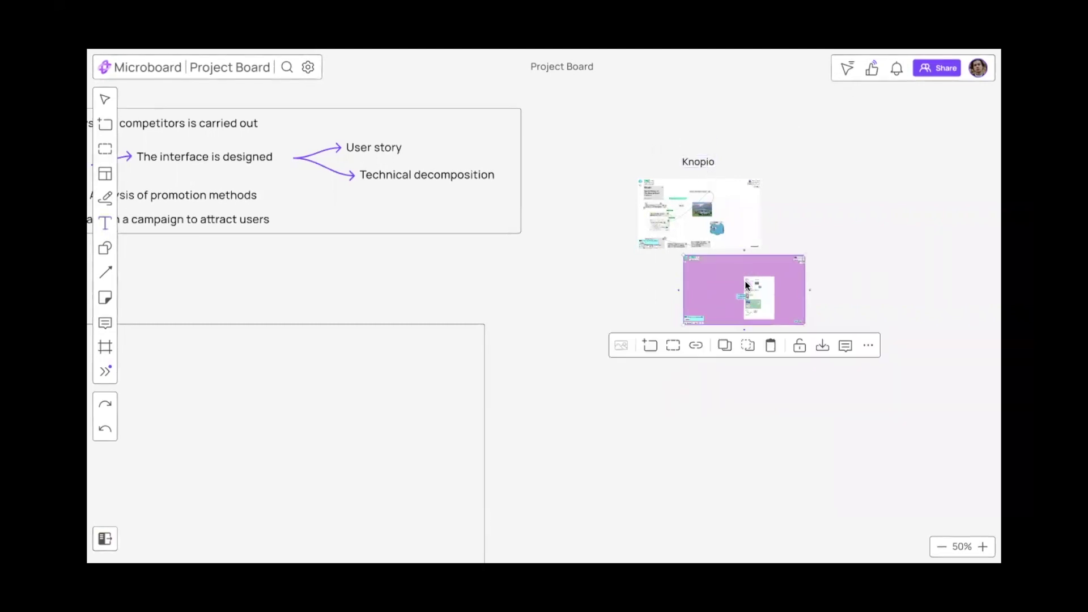
pyautogui.keyDown('shift'); pyautogui.click(720, 216); pyautogui.keyUp('shift')
pyautogui.keyDown('shift'); pyautogui.click(703, 164); pyautogui.keyUp('shift')
pyautogui.click(703, 345)
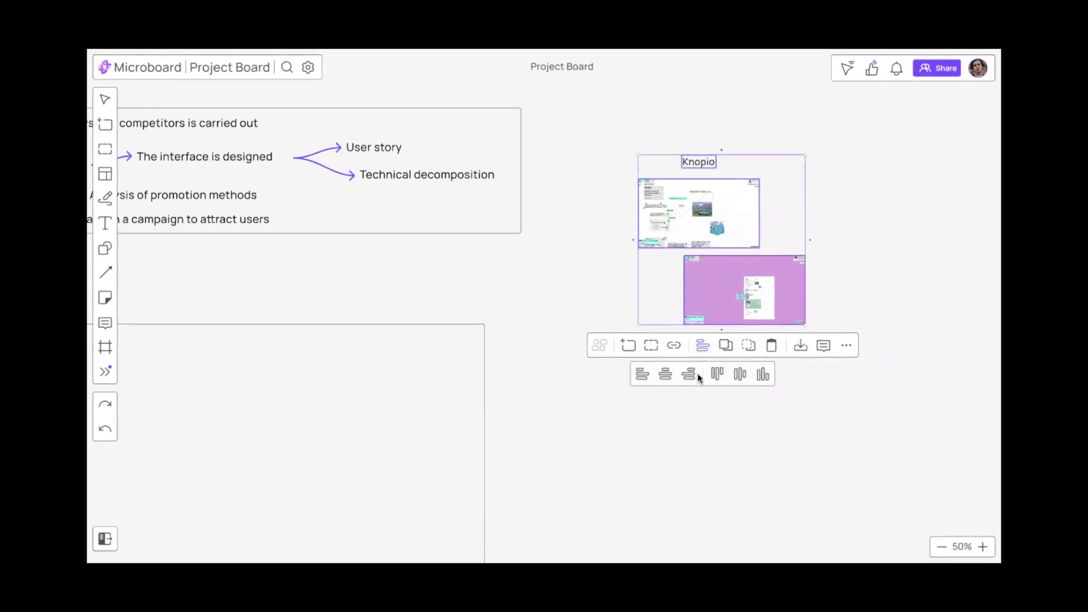
pyautogui.click(639, 374)
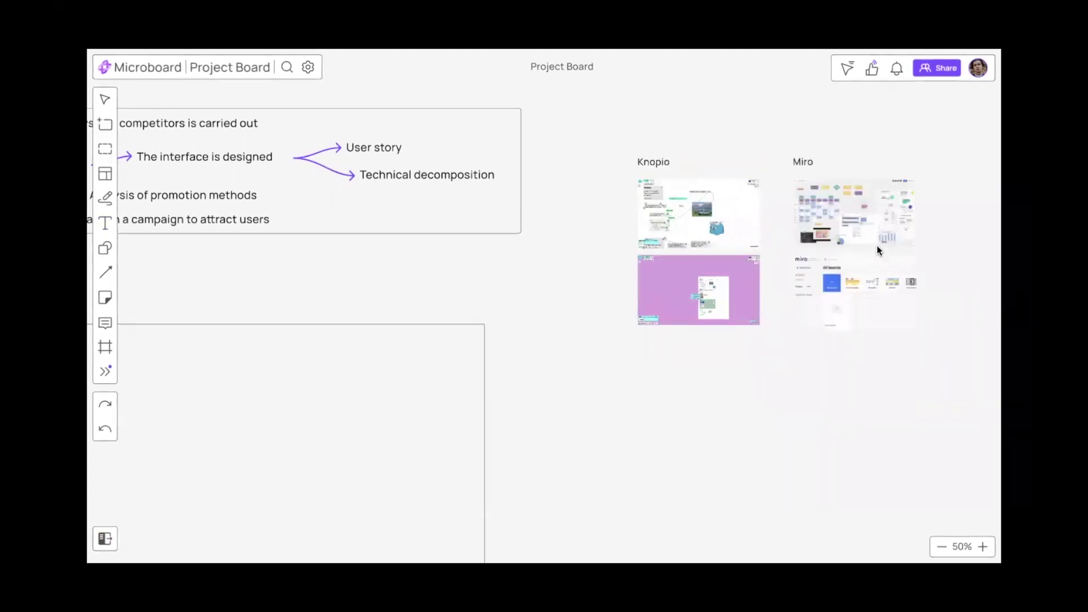
# Insert the "stages of…" PDF below the row of captioned competitor screenshots and spread out its pages
pyautogui.hscroll(2, 918, 241)
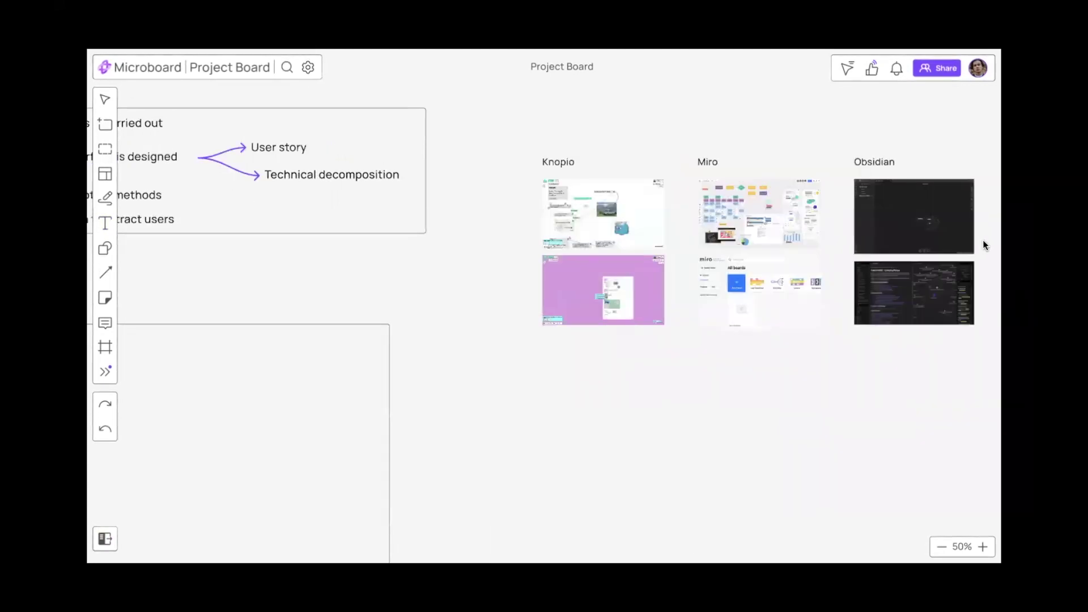
pyautogui.hscroll(3, 984, 241)
pyautogui.hscroll(3, 984, 241)
pyautogui.rightClick(403, 436)
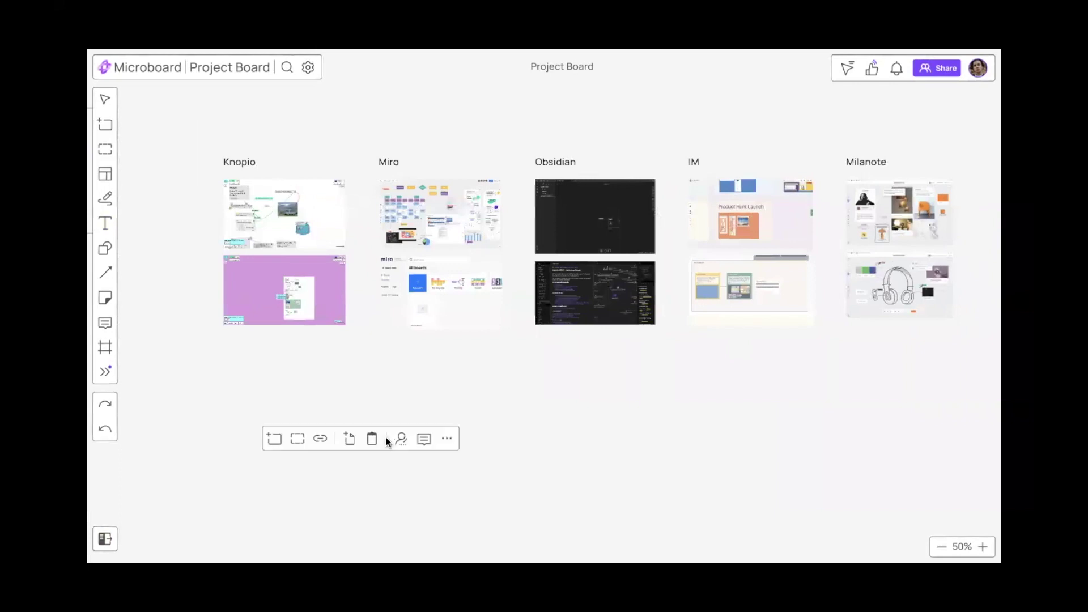
pyautogui.click(350, 440)
pyautogui.click(348, 467)
pyautogui.click(499, 445)
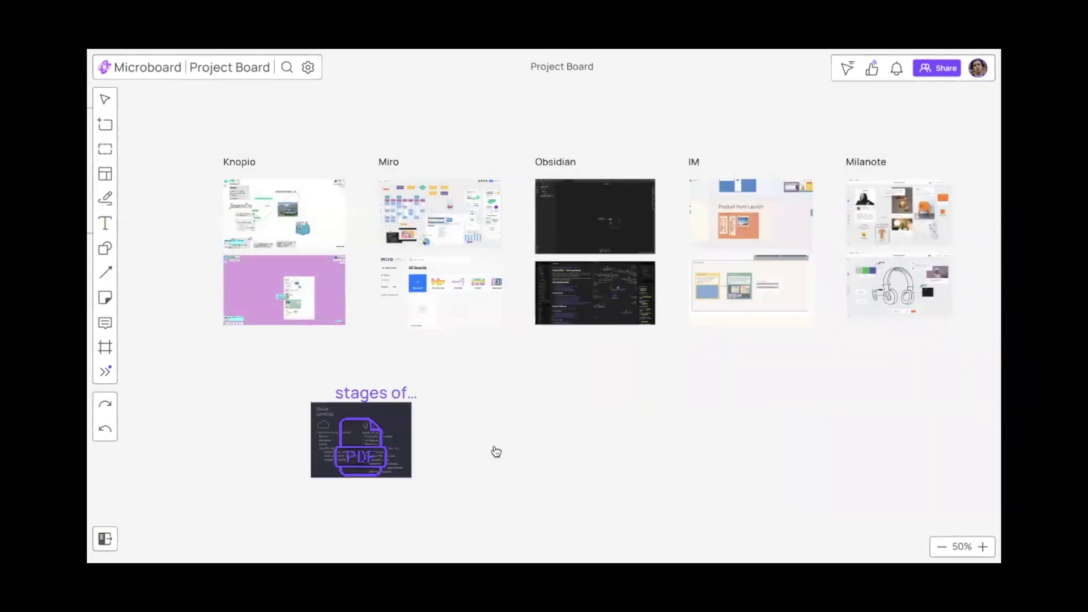
# Turn all the captioned screenshots and PDF pages into a board named Artefacts and shrink its frame around the Knopio column
pyautogui.hscroll(2, 419, 375)
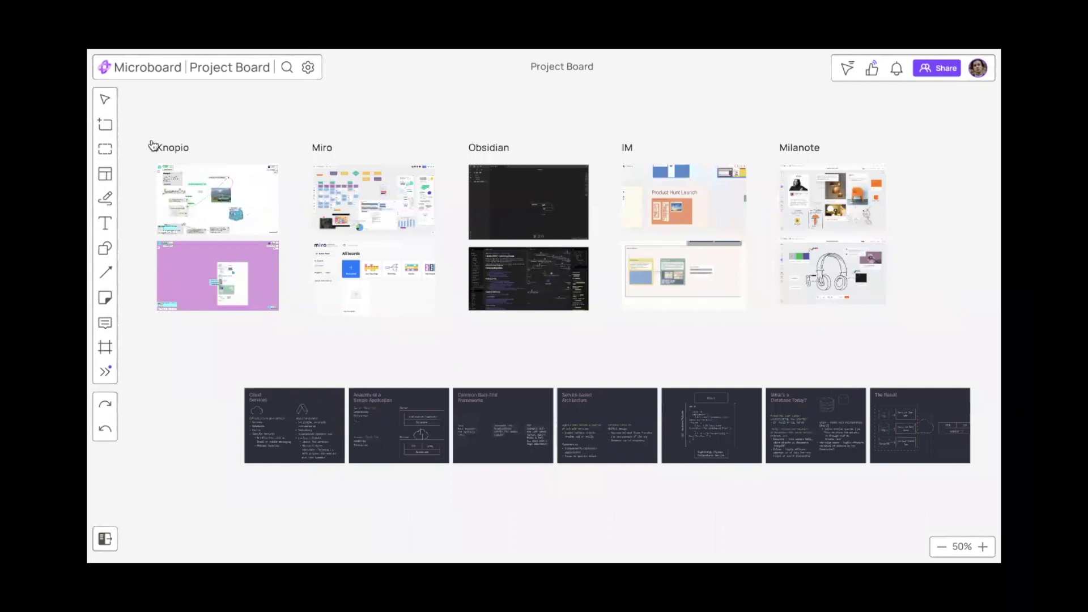
pyautogui.moveTo(149, 141); pyautogui.dragTo(960, 483)
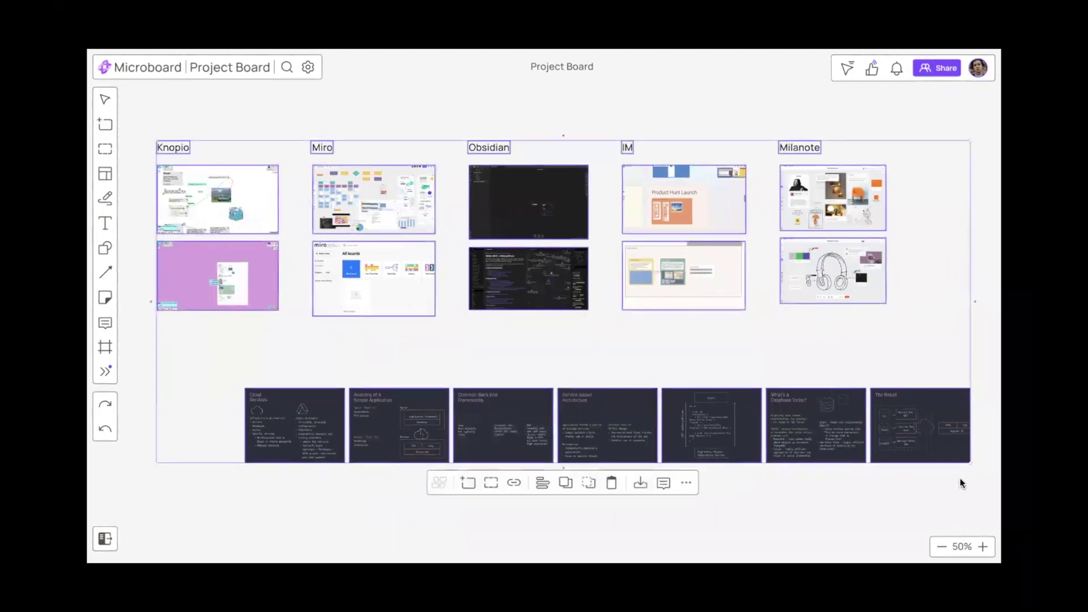
pyautogui.click(470, 484)
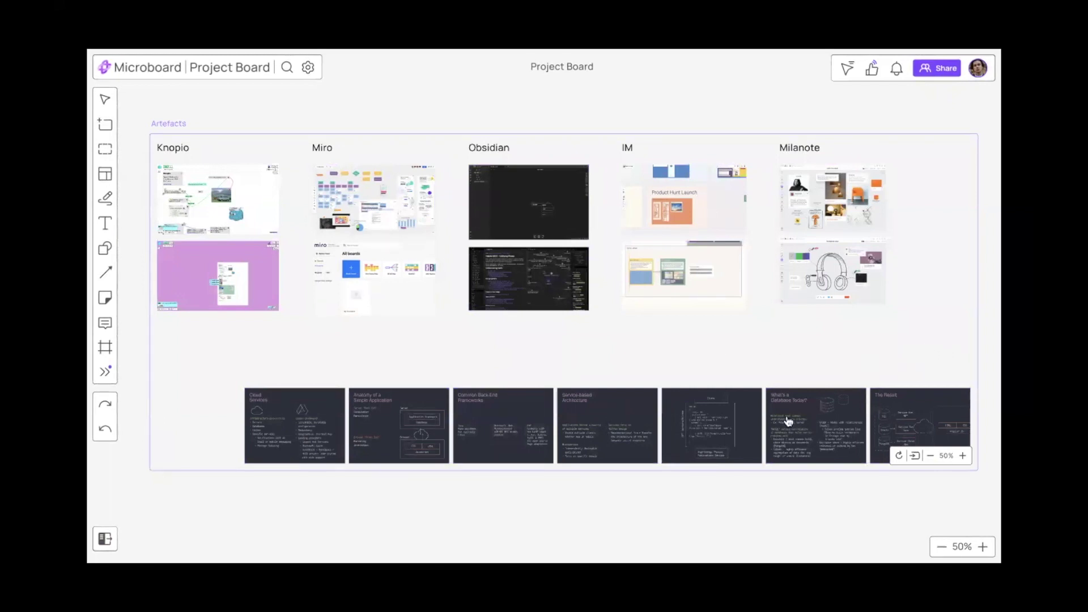
pyautogui.click(966, 470)
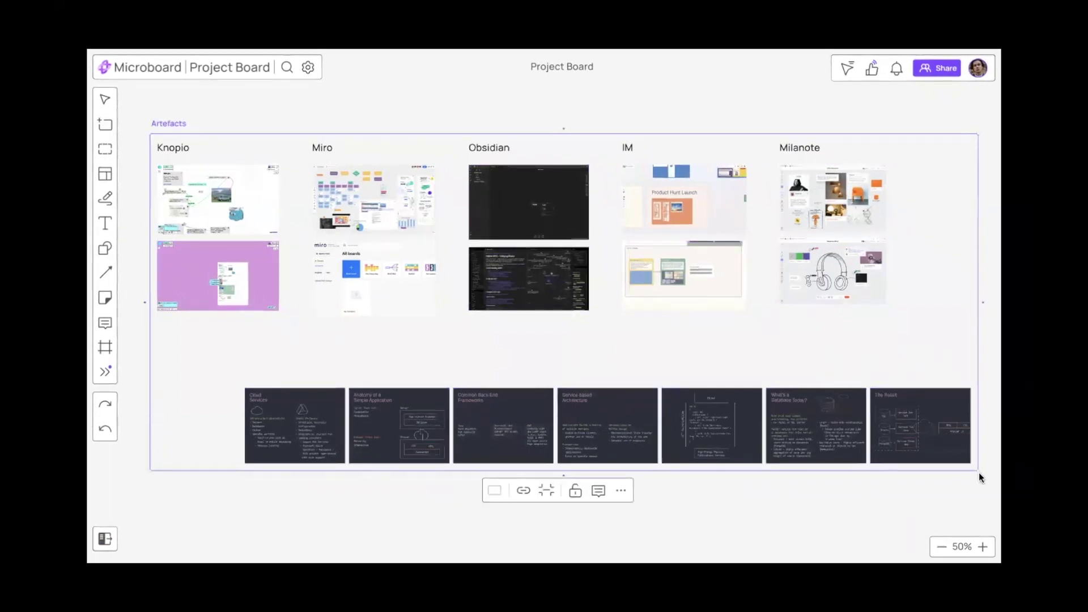
pyautogui.moveTo(364, 224); pyautogui.dragTo(360, 223)
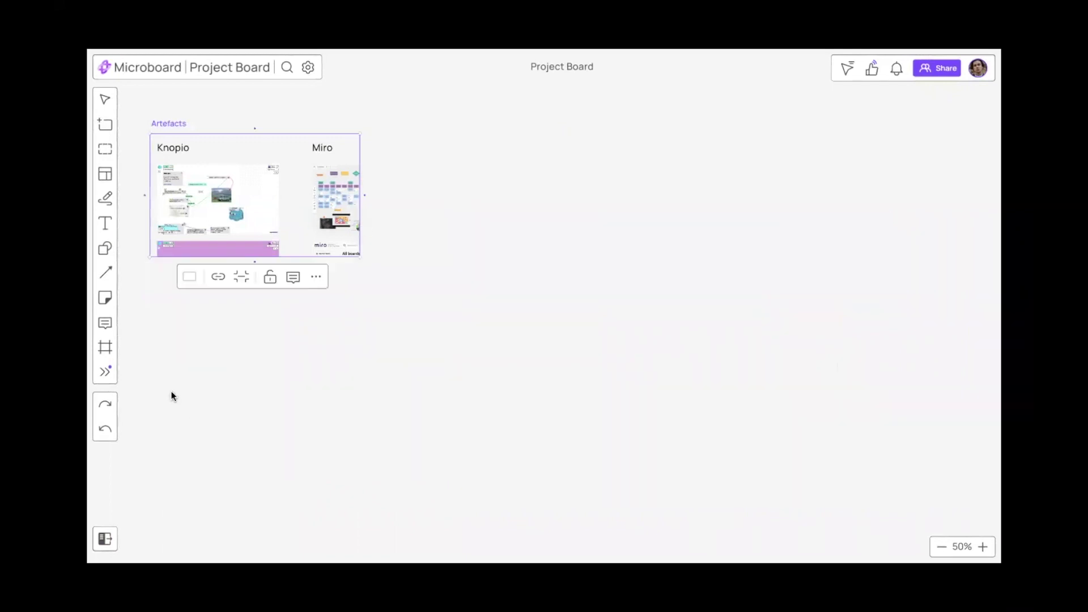
# Add the text "Collect references" below the competitor analysis item in Project plan and connect it to Idea
pyautogui.hscroll(-5, 171, 396)
pyautogui.hscroll(-6, 553, 316)
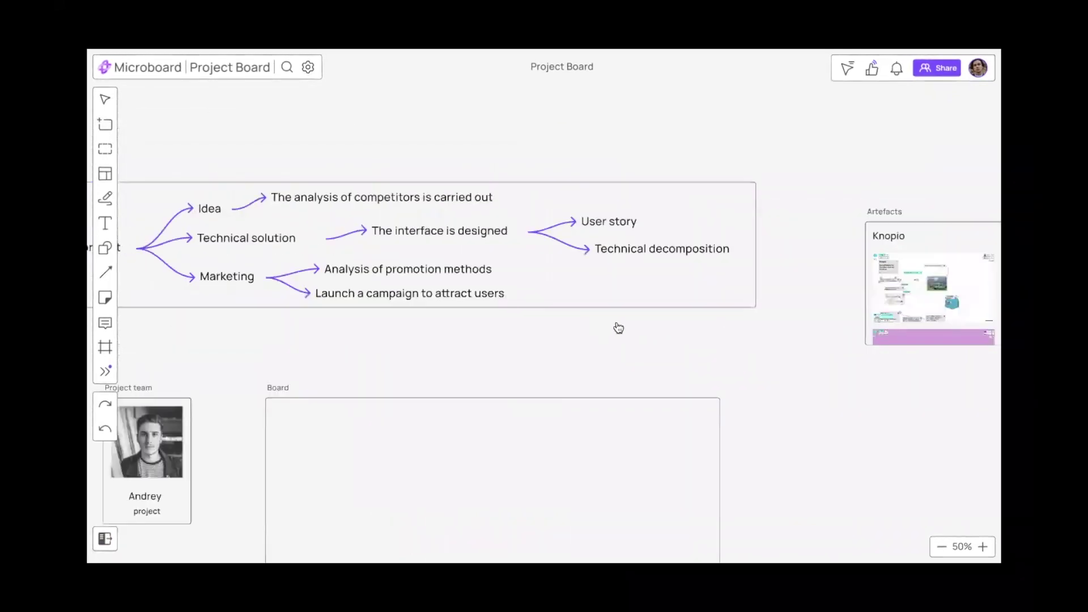
pyautogui.hscroll(-2, 618, 328)
pyautogui.hotkey('ctrl', 'v')
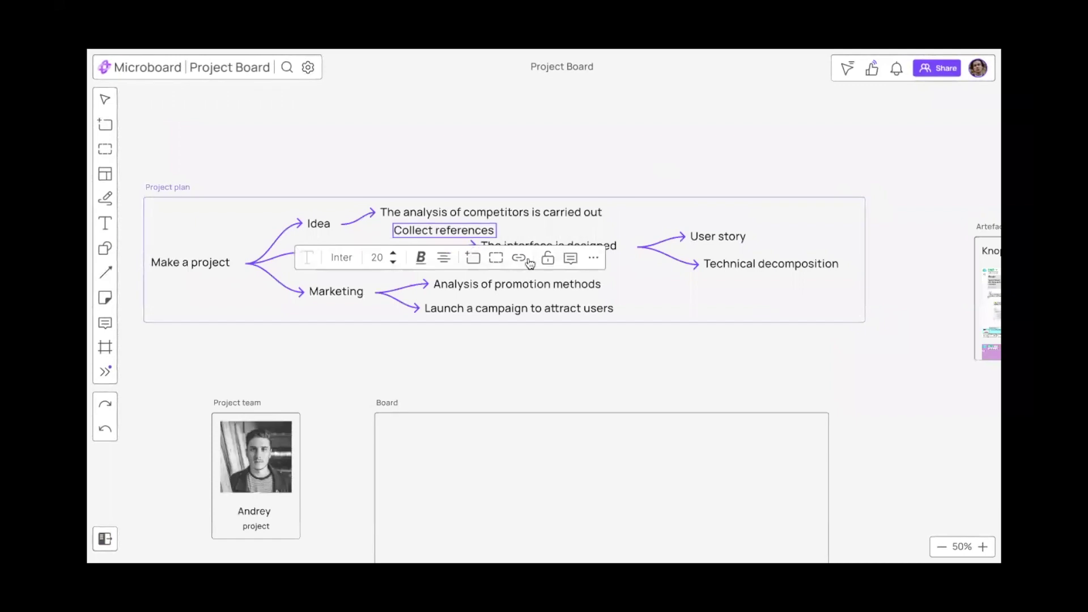
pyautogui.click(521, 259)
# Show the list of boards and link the "Collect references" text to the Artefacts board
pyautogui.click(105, 541)
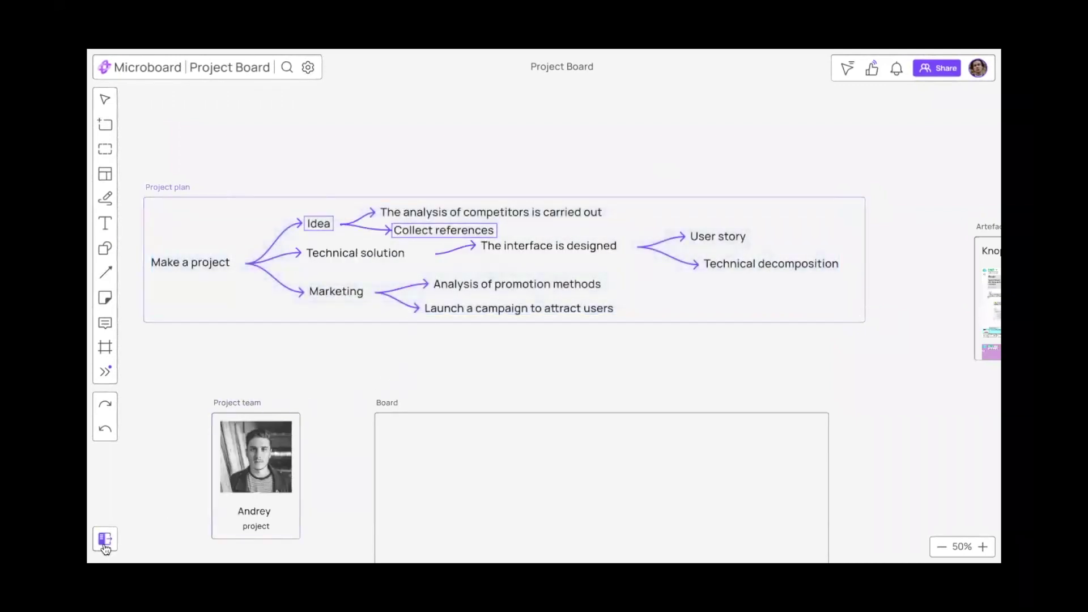
pyautogui.click(106, 540)
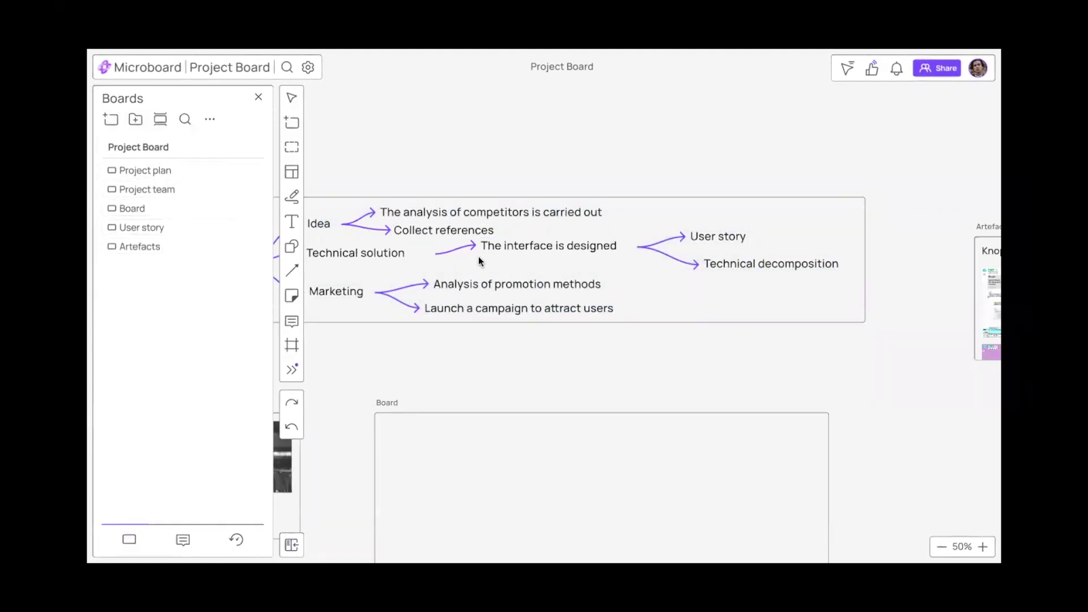
pyautogui.click(447, 229)
pyautogui.click(536, 257)
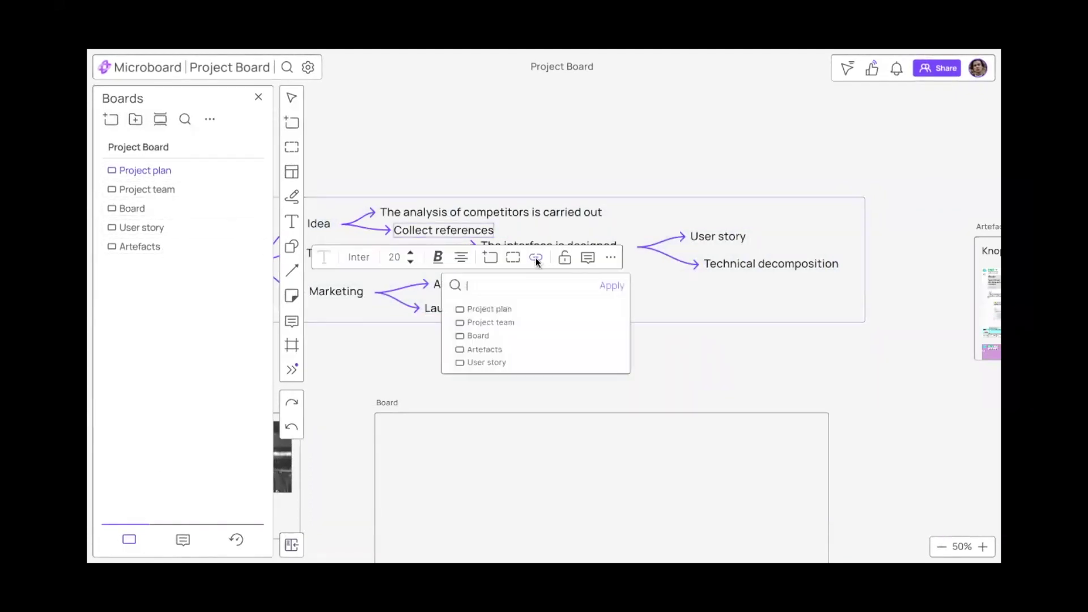
pyautogui.click(498, 351)
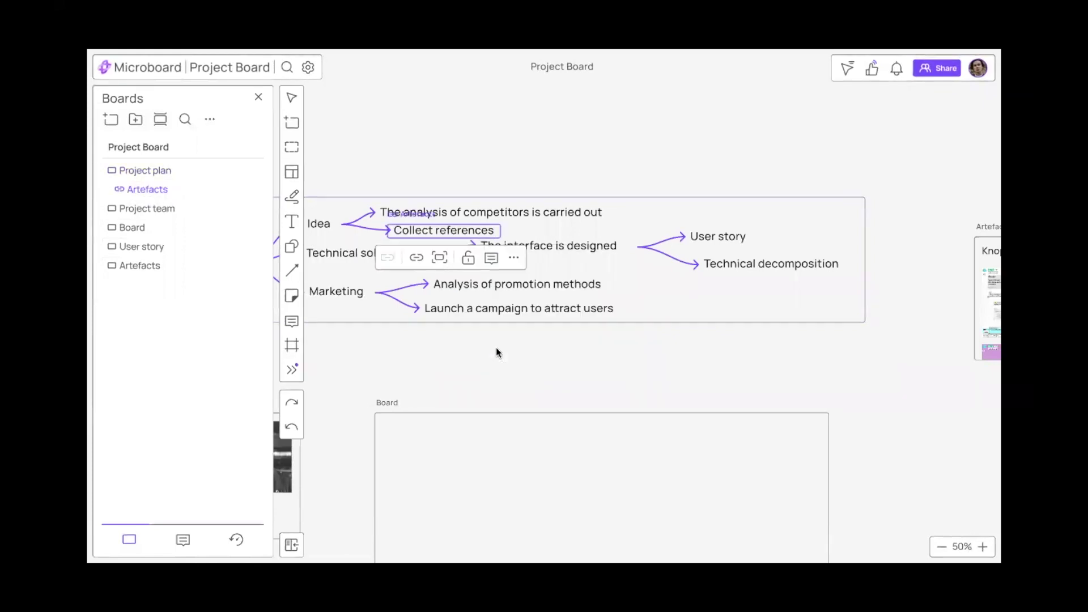
# Link the "User story" text in the Project plan to the User story board
pyautogui.click(736, 237)
pyautogui.click(792, 264)
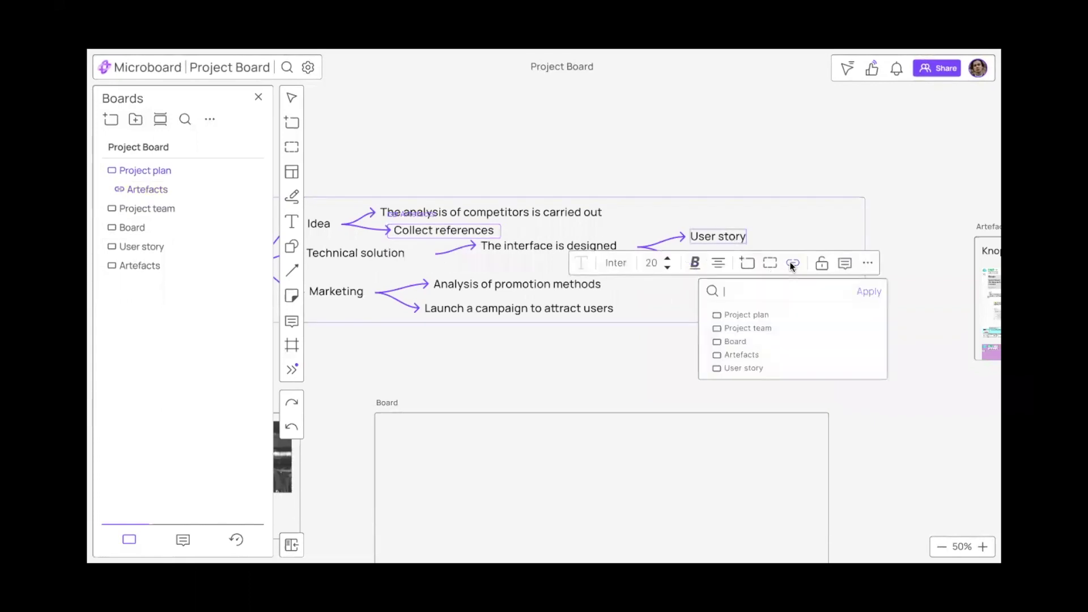
pyautogui.click(737, 369)
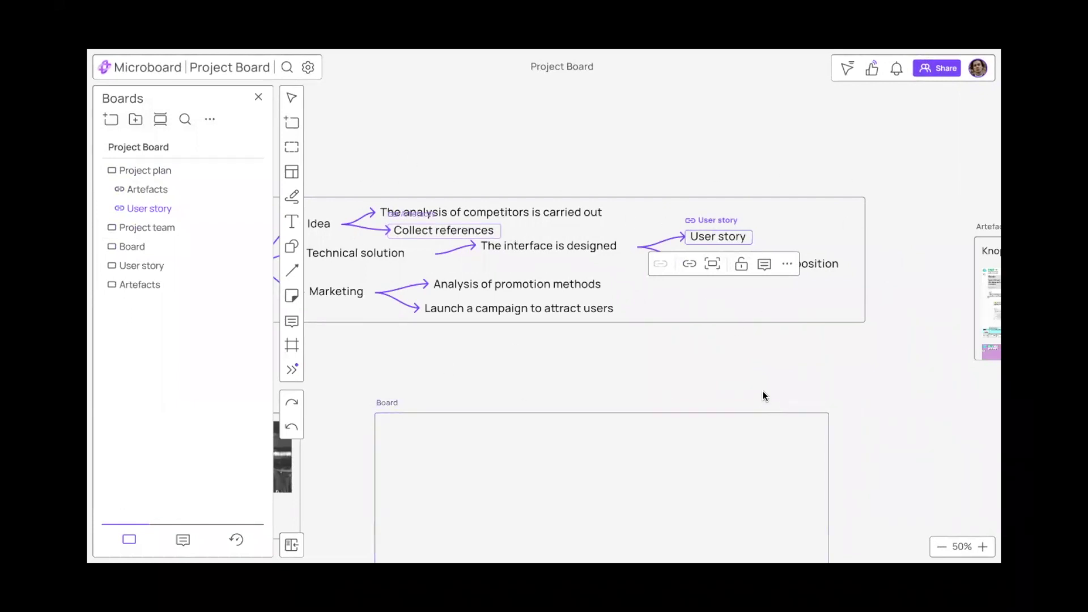
# Open the Artefacts board and look at the board list as thumbnails before returning it to the plain list
pyautogui.moveTo(808, 361); pyautogui.dragTo(475, 342)
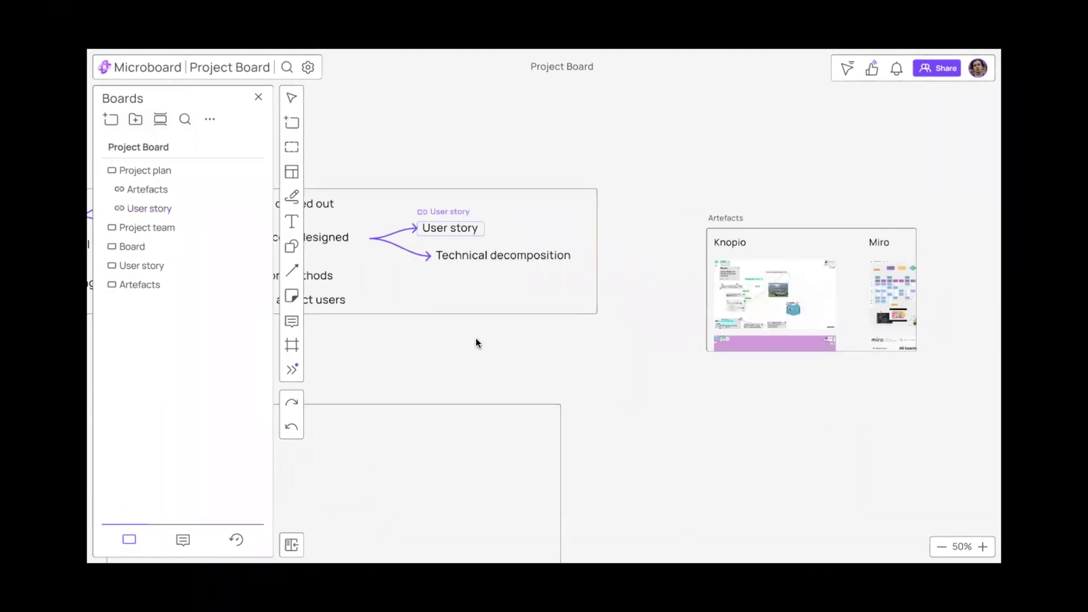
pyautogui.click(726, 219)
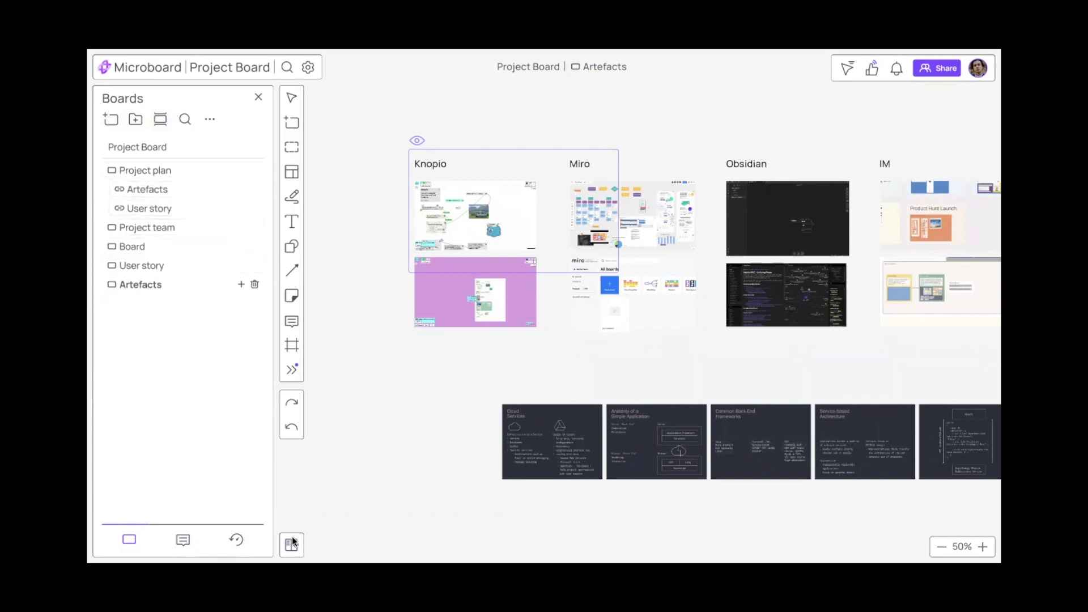
pyautogui.click(161, 120)
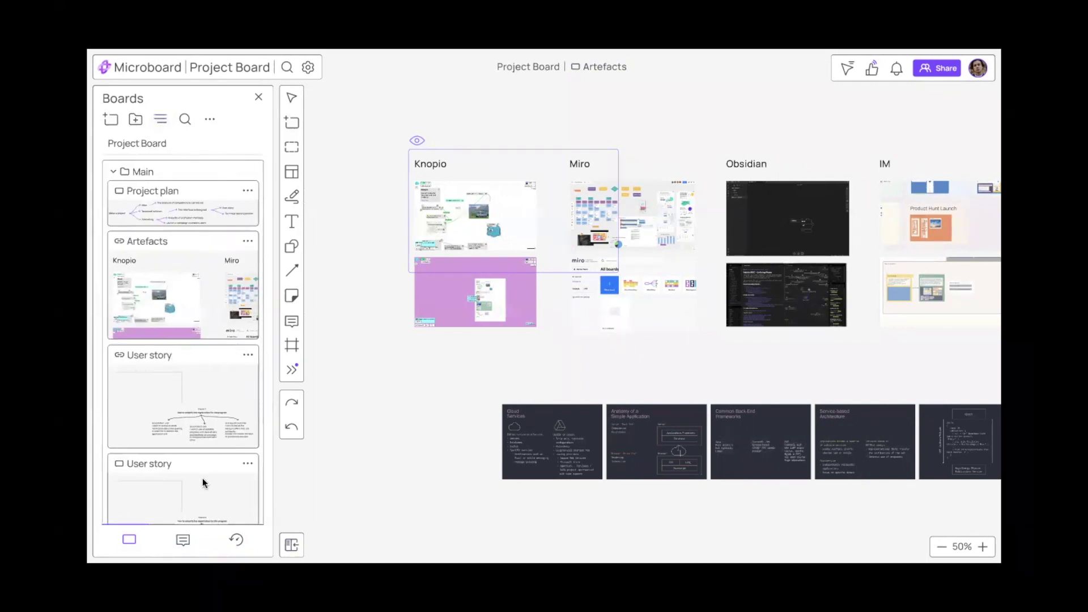
pyautogui.click(161, 120)
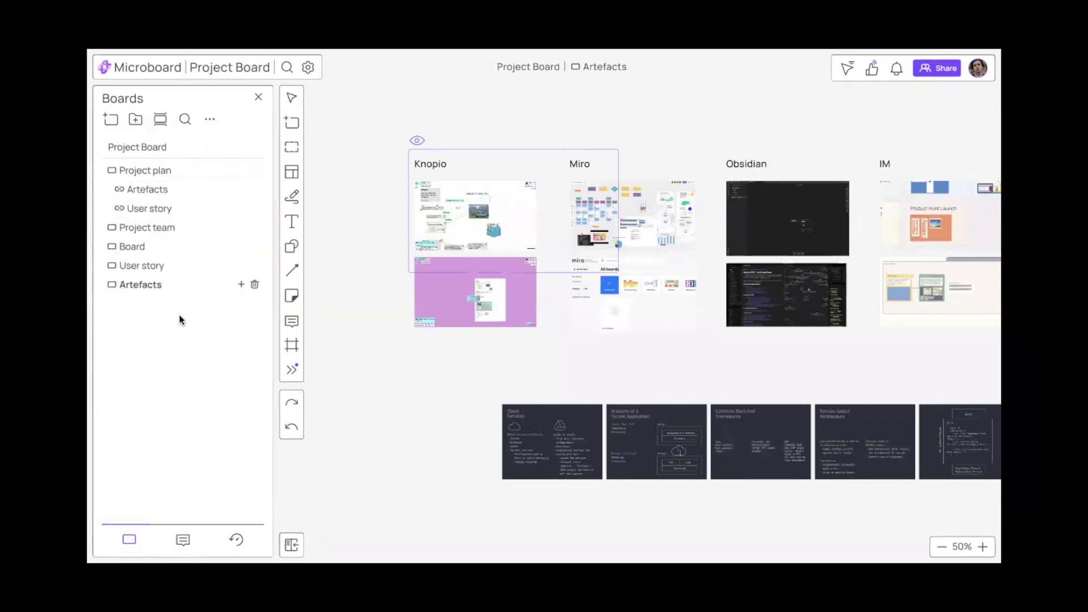
# Create a folder named Main in the board list and put the Project plan, User story and Artefacts boards in it
pyautogui.click(135, 119)
pyautogui.click(172, 177)
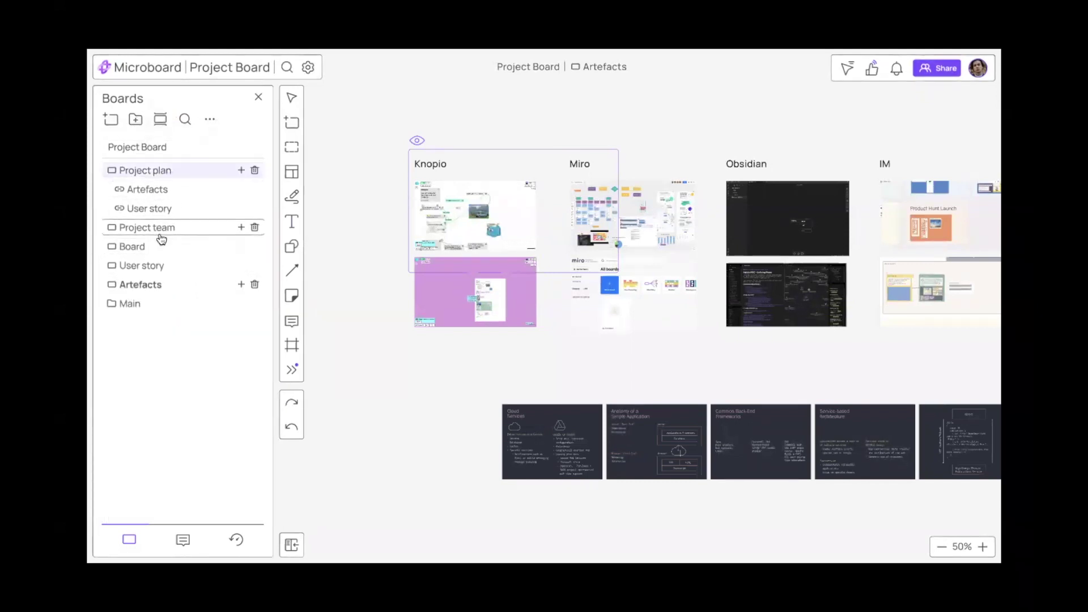
pyautogui.click(160, 237)
pyautogui.click(161, 237)
pyautogui.click(160, 237)
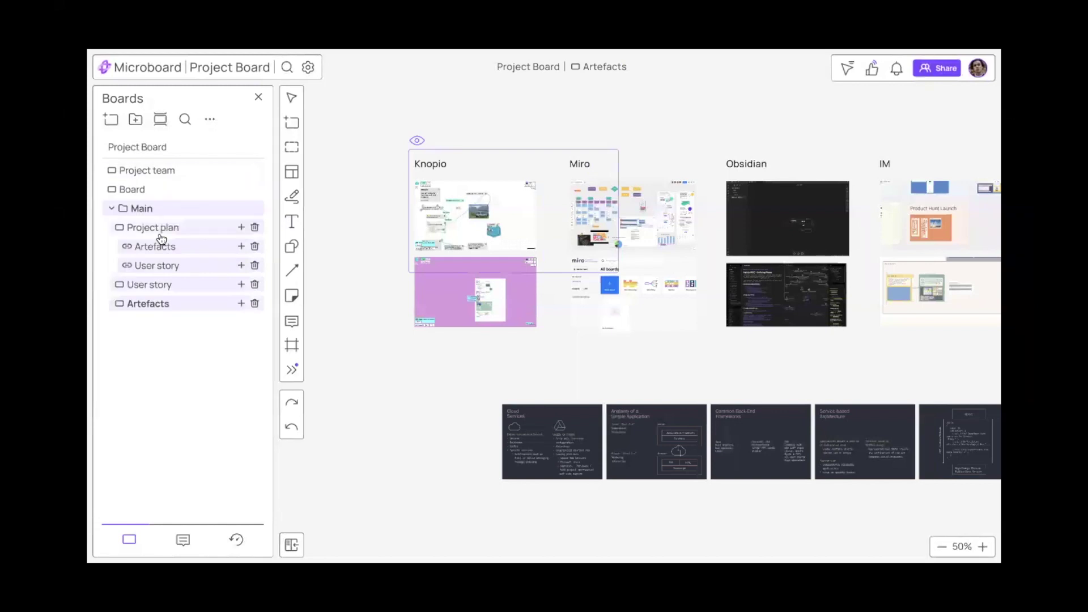
# Move the Main folder to the start of the board list, then collapse and expand it
pyautogui.moveTo(139, 214); pyautogui.dragTo(157, 172)
pyautogui.click(162, 172)
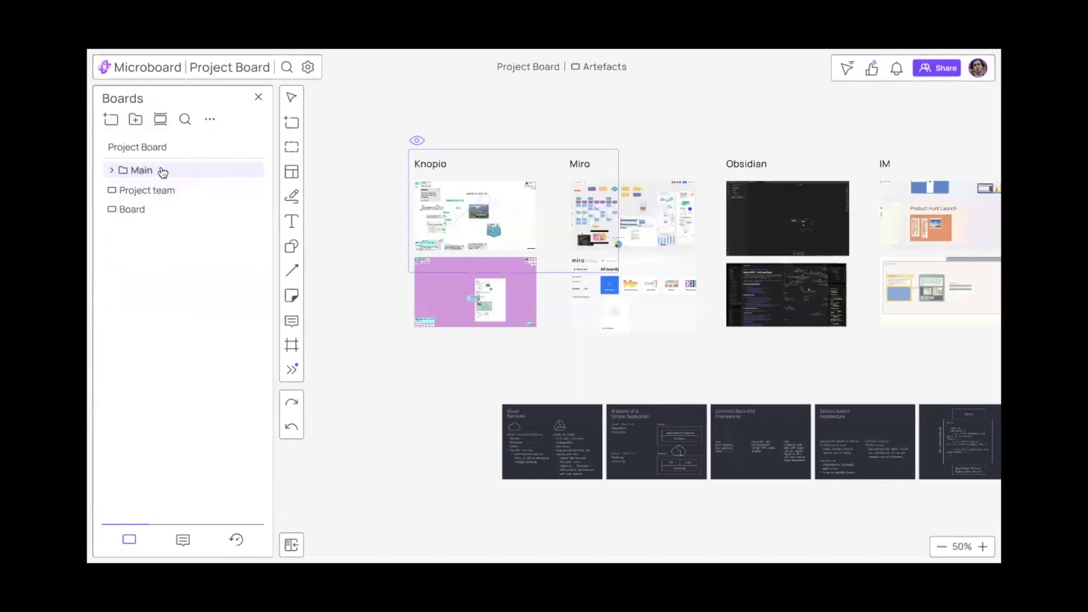
pyautogui.click(162, 171)
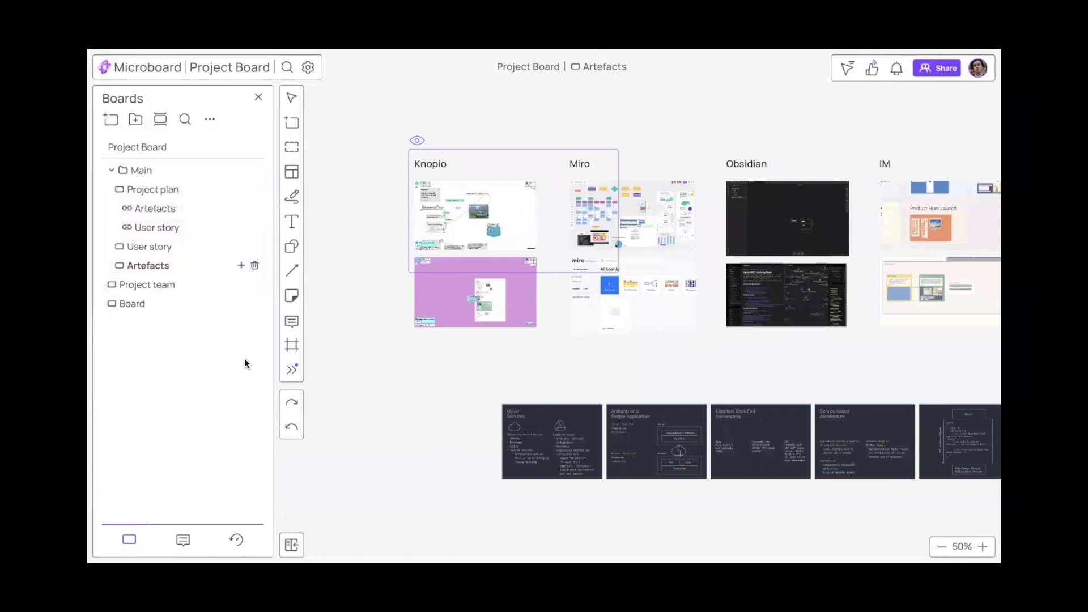
# Make a cut of the Specific services list on the Cloud Services page, show board thumbnails, and place the cut below the page
pyautogui.scroll(6, 551, 505)
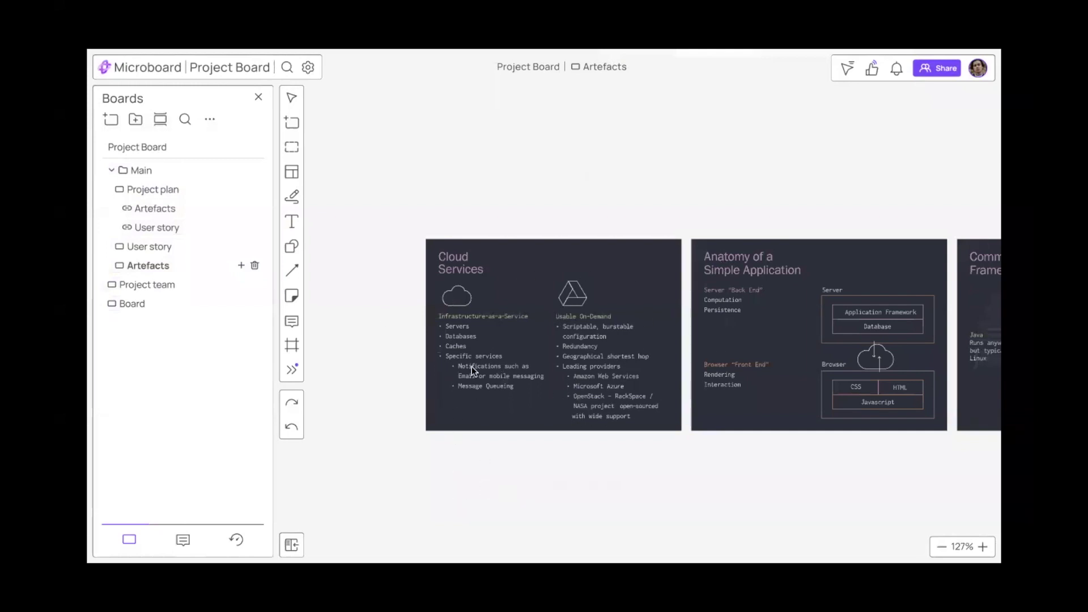
pyautogui.moveTo(441, 351); pyautogui.dragTo(543, 392)
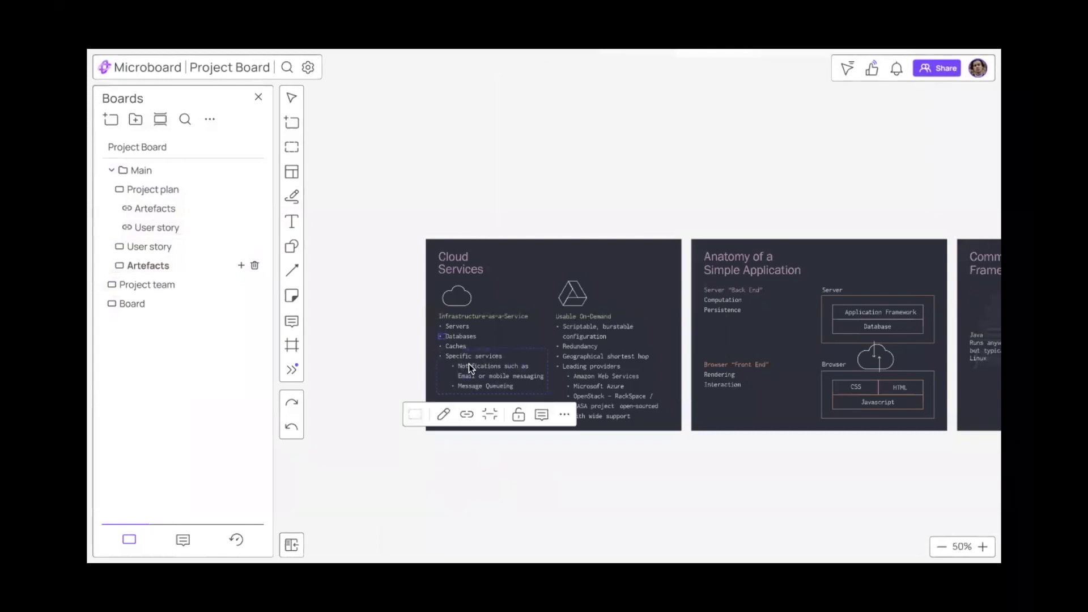
pyautogui.click(160, 119)
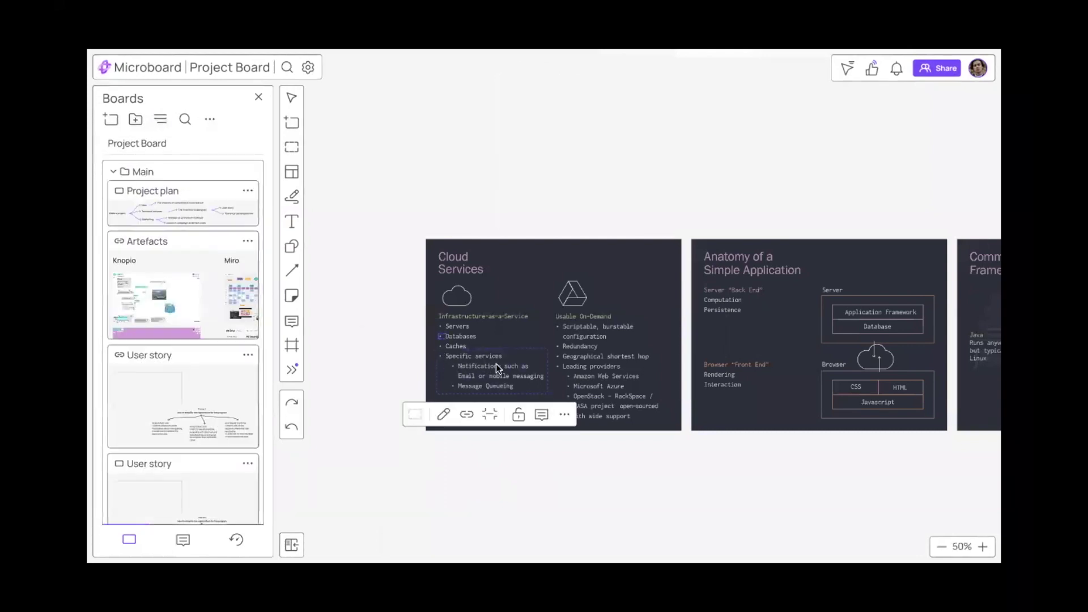
pyautogui.moveTo(496, 363); pyautogui.dragTo(564, 474)
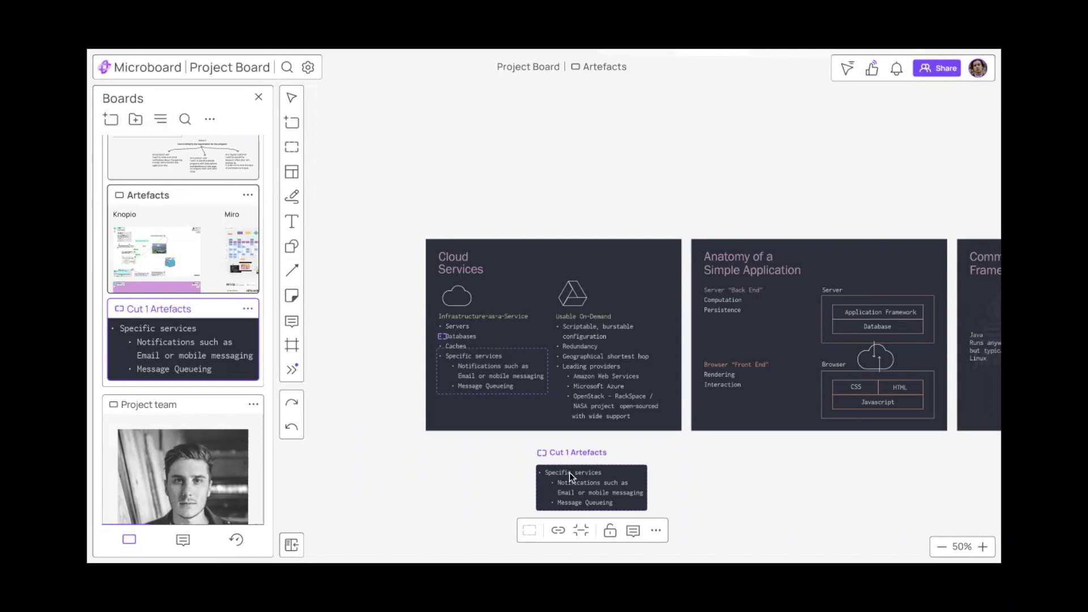
# Move the Cut 1 Artefacts excerpt to the User story board and open that board
pyautogui.moveTo(570, 472); pyautogui.dragTo(179, 153)
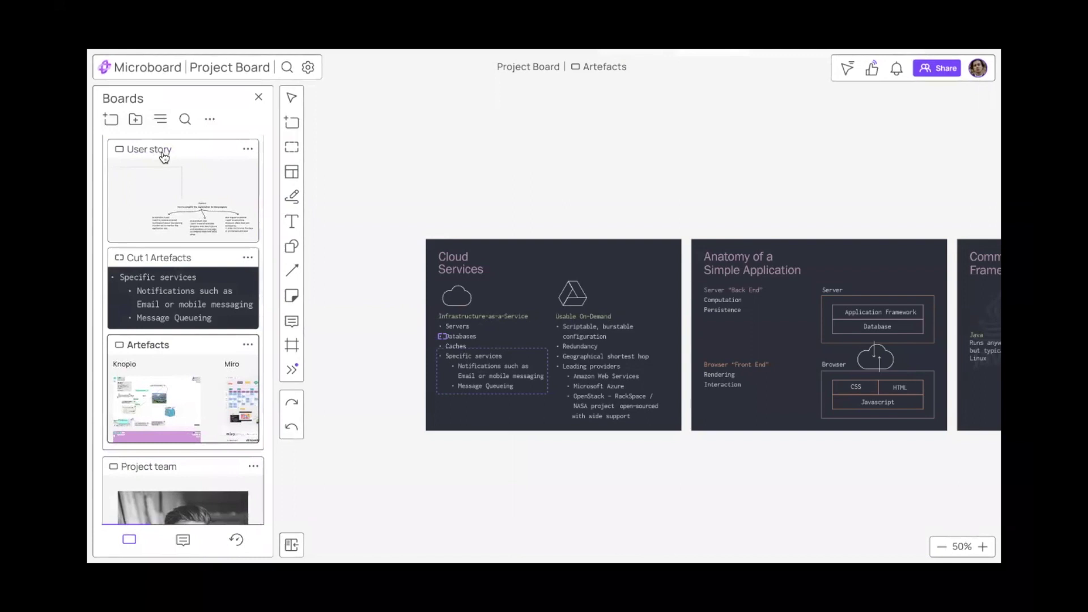
pyautogui.click(164, 152)
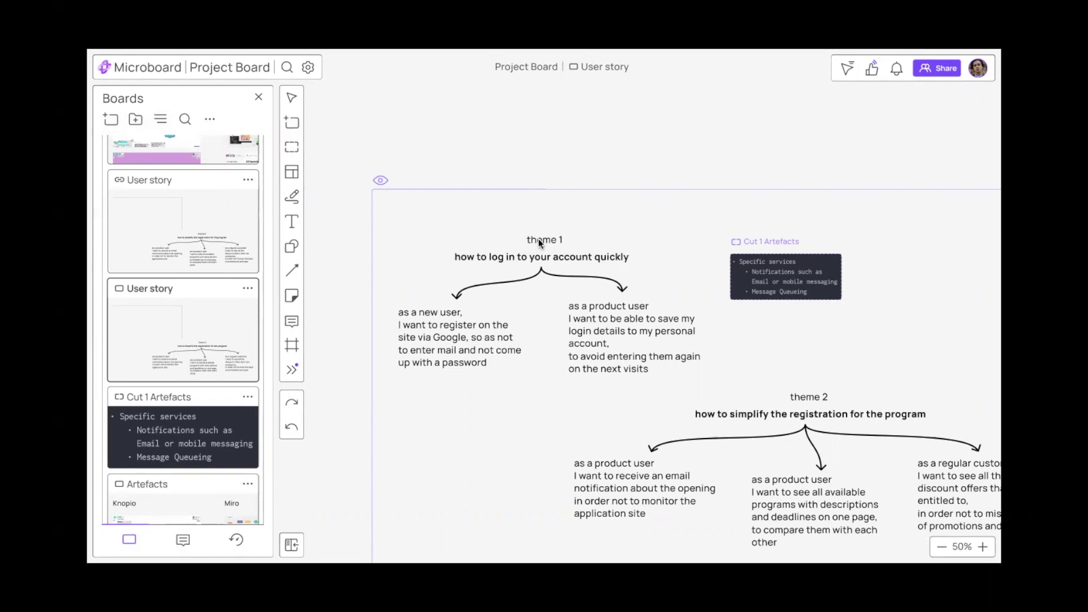
# Turn the whole theme 1 diagram, with its heading and both user stories, into a board named Story 1
pyautogui.moveTo(419, 248); pyautogui.dragTo(677, 366)
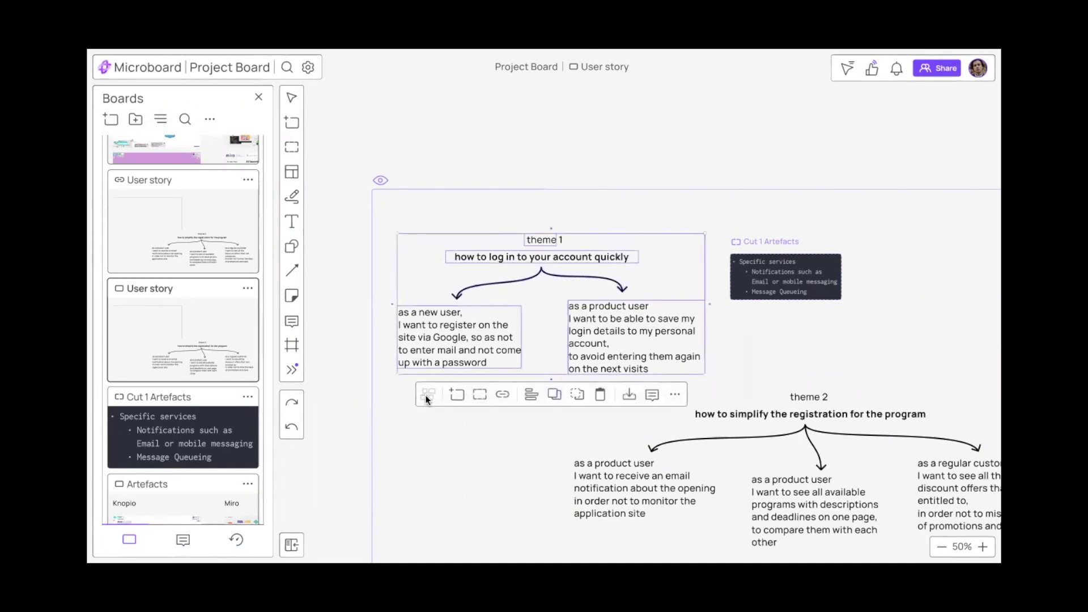
pyautogui.click(456, 395)
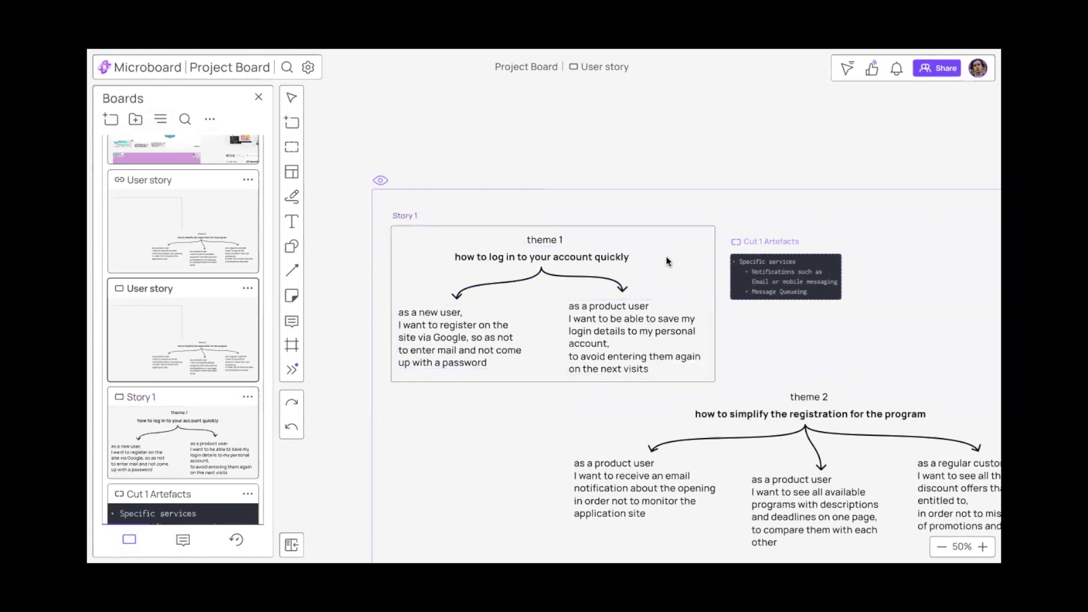
# Place the Cut 1 Artefacts excerpt inside the Story 1 board beside its diagram and open that board
pyautogui.moveTo(758, 240); pyautogui.dragTo(509, 301)
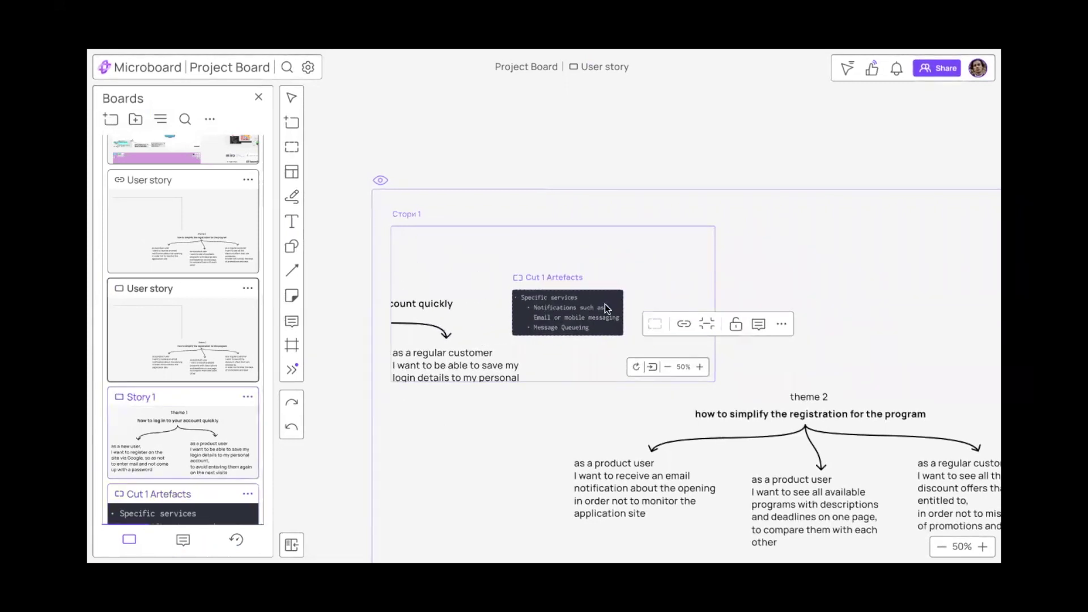
pyautogui.moveTo(605, 305); pyautogui.dragTo(669, 316)
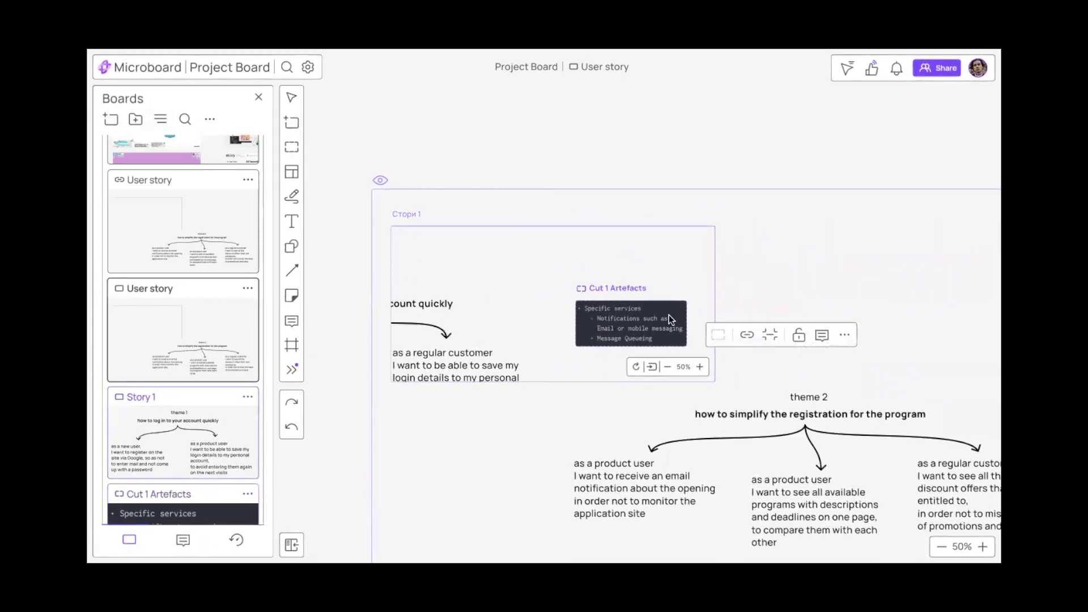
pyautogui.click(407, 216)
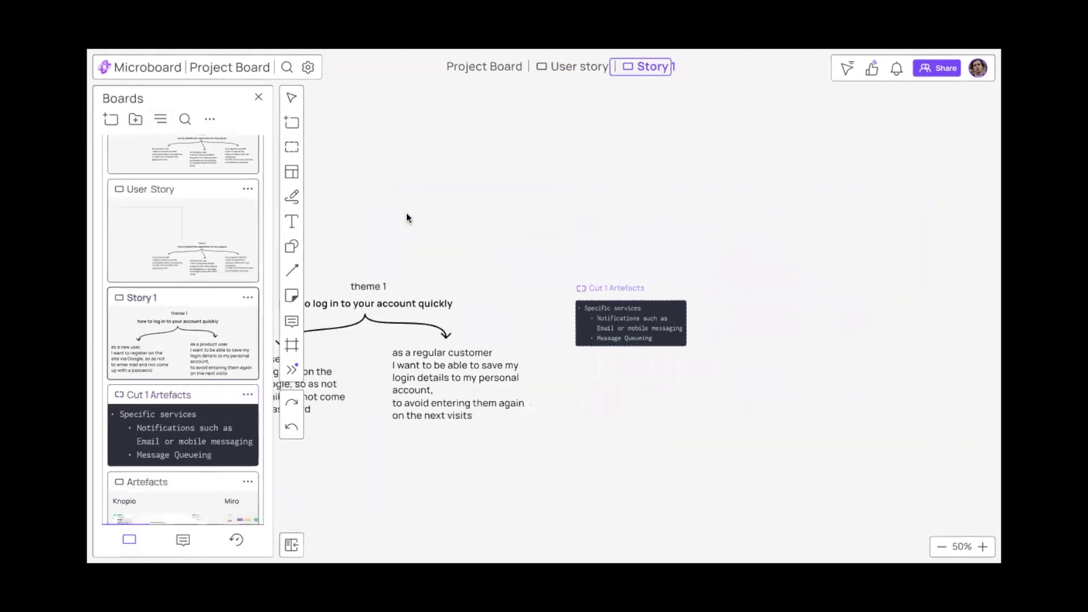